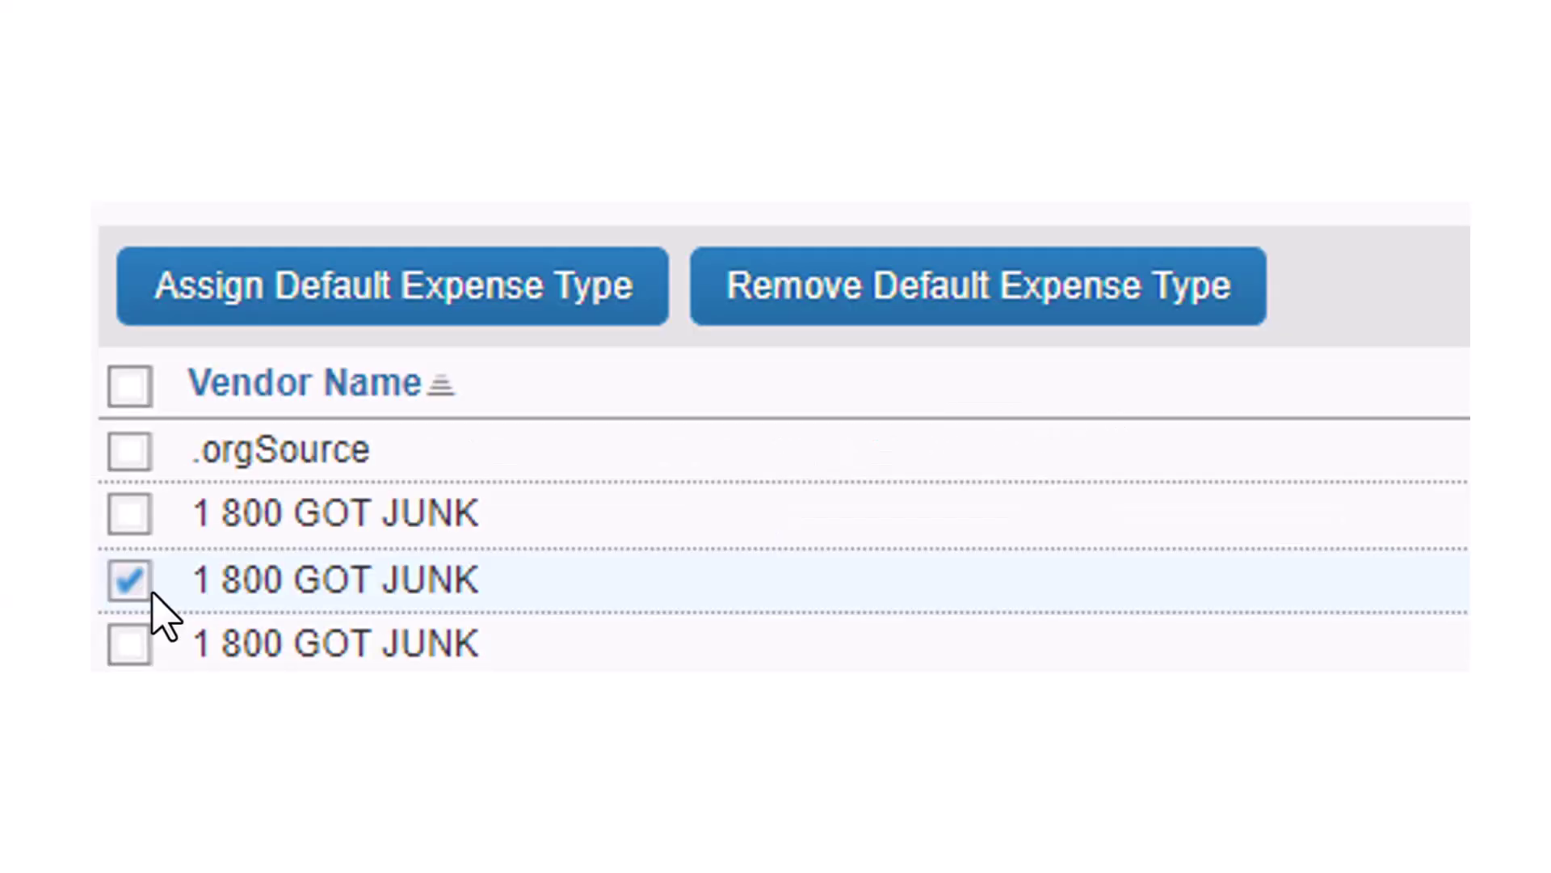
Bring up the Expense Type Helper to choose a default expense type for the 1 800 GOT JUNK vendor.
left_click(406, 317)
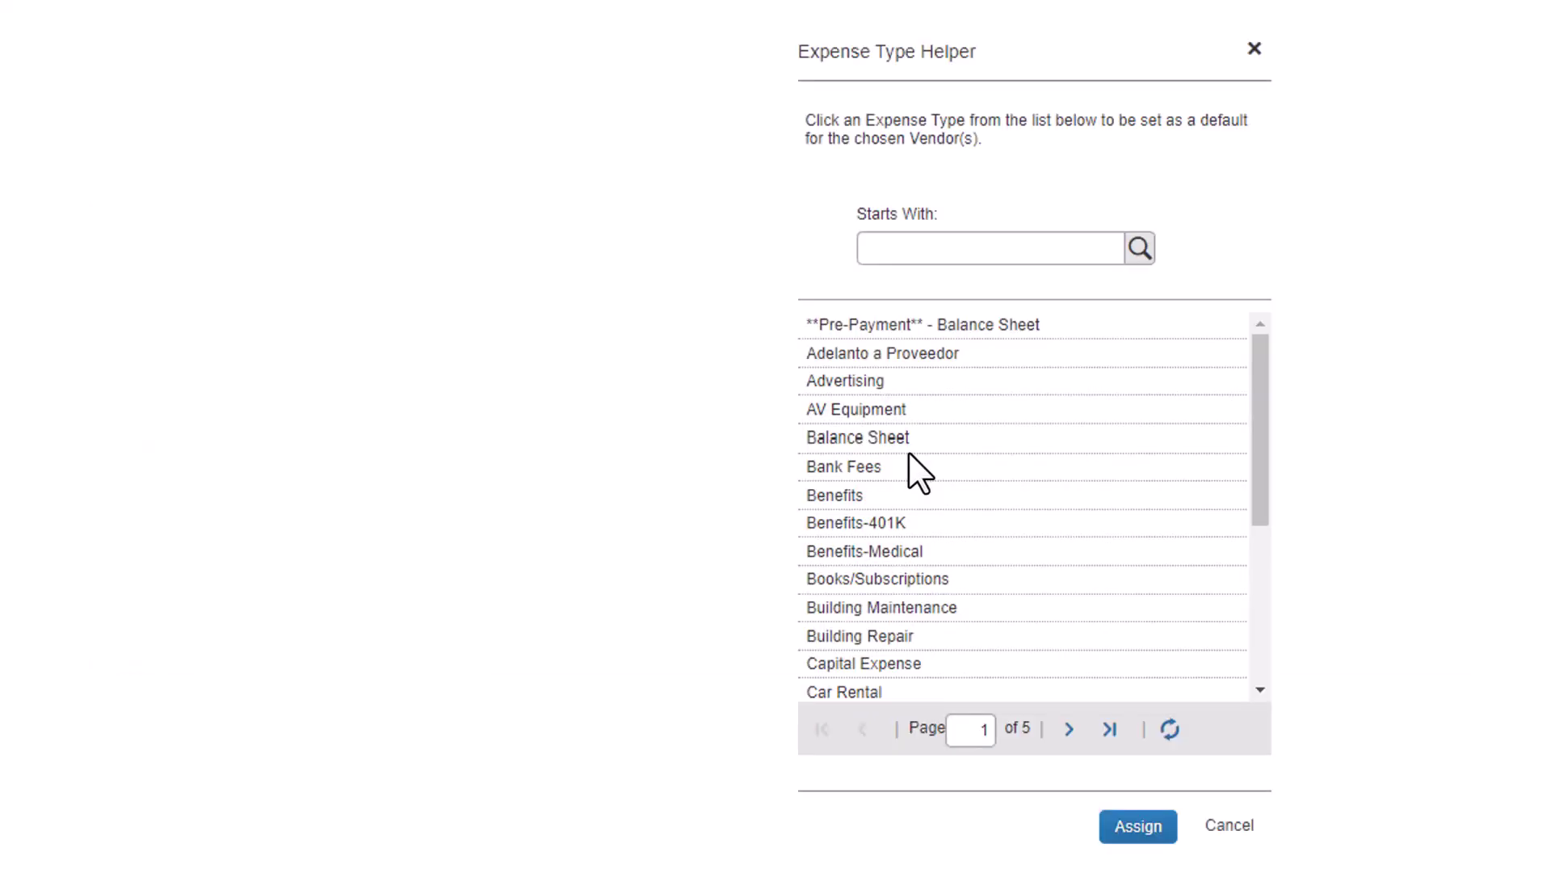